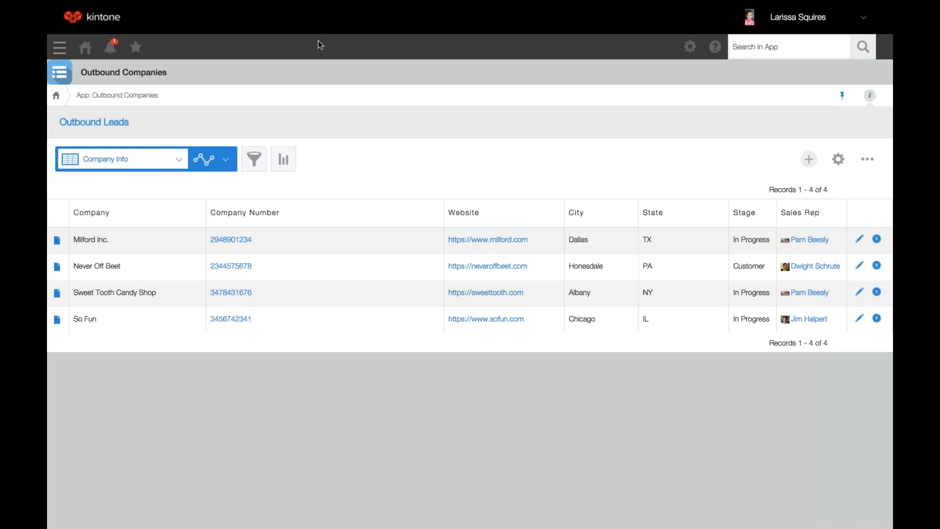
# Look over the Outbound Leads list, return to Outbound Companies and open the Never Off Beet company record
pyautogui.click(399, 28)
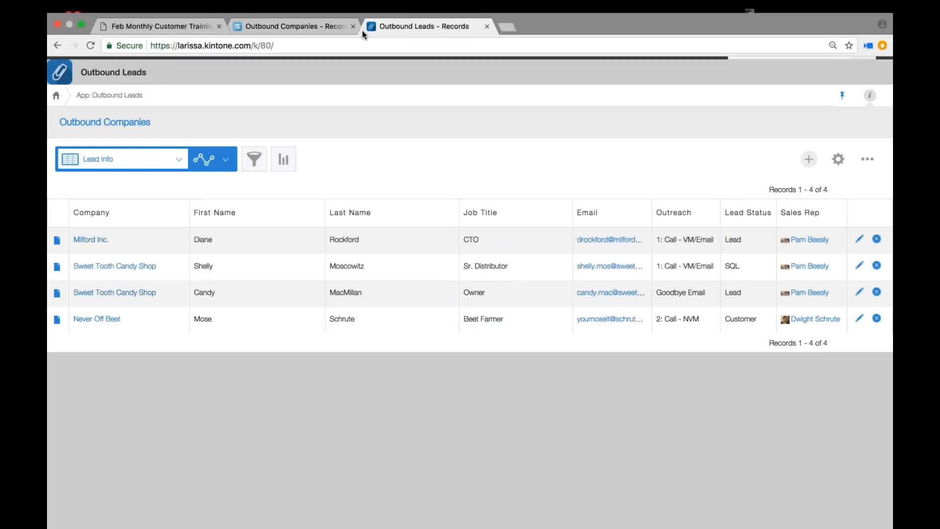
pyautogui.click(328, 28)
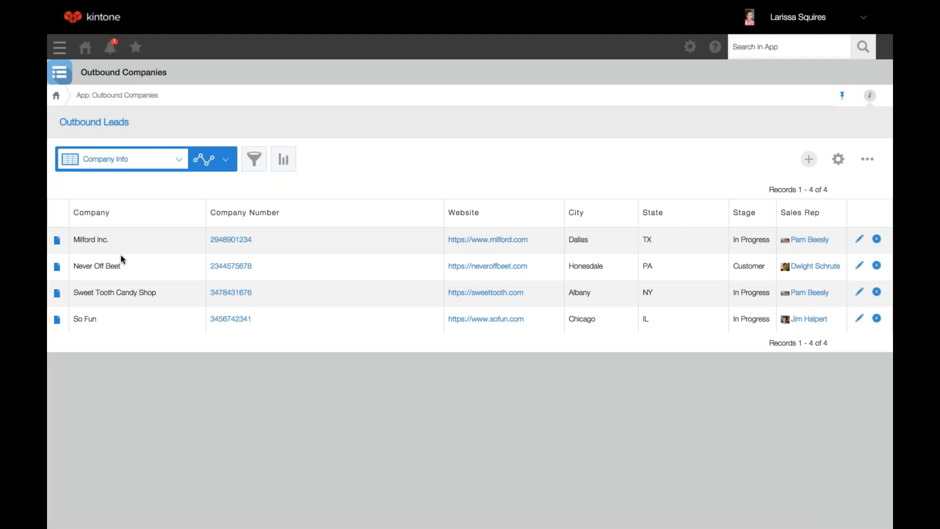
pyautogui.click(58, 269)
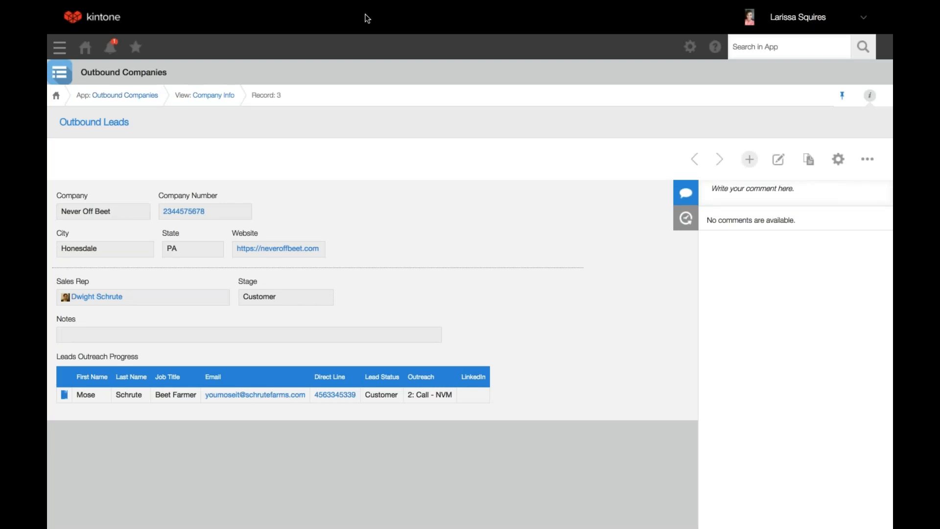
# View the Sr. Distributor lead's record for Sweet Tooth Candy Shop in Outbound Leads and return to the open company record
pyautogui.click(408, 27)
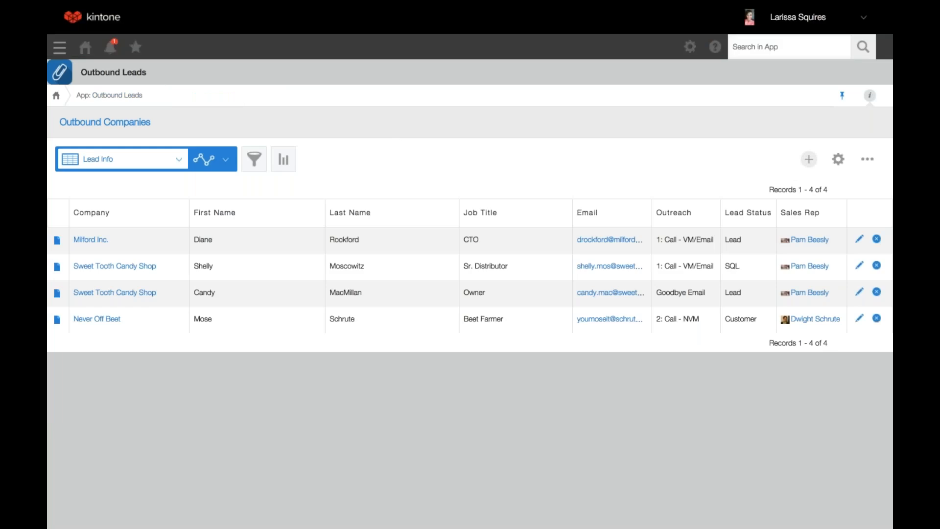
pyautogui.click(58, 268)
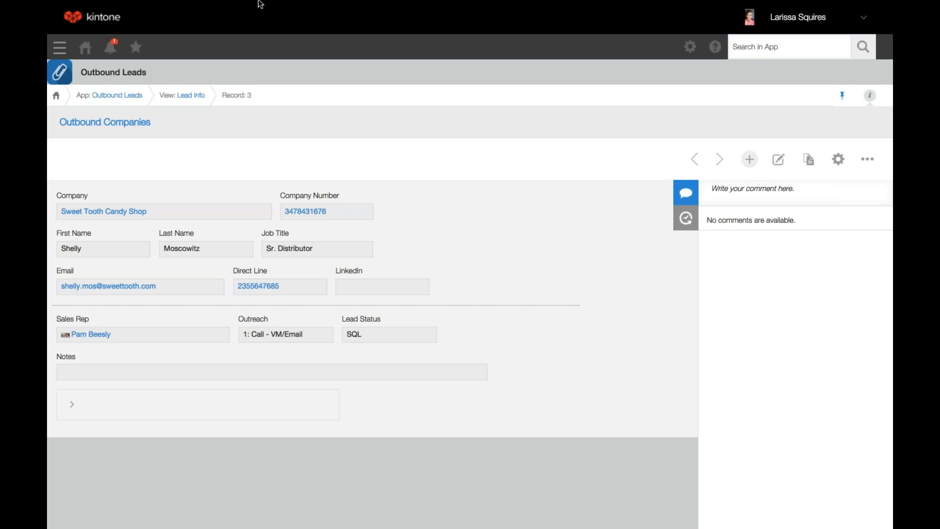
pyautogui.click(261, 25)
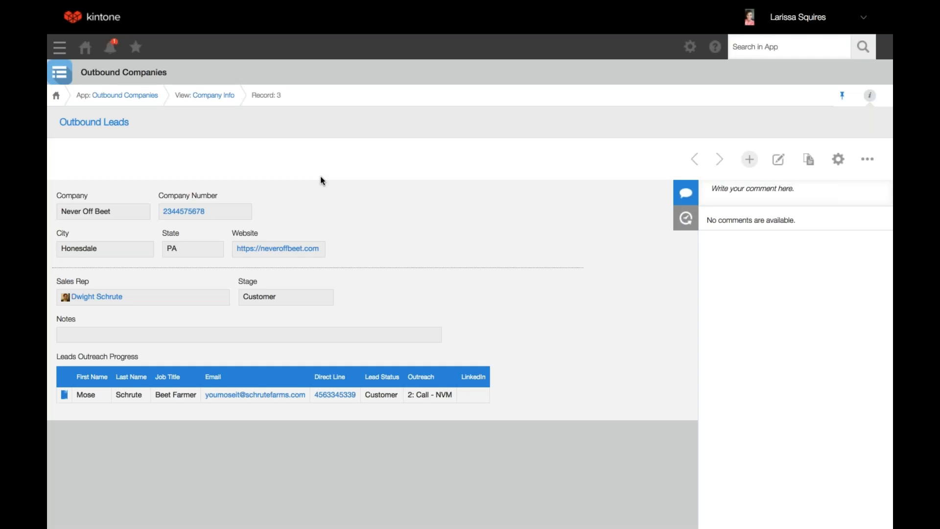
# From the Milford Inc. record, go to the Outbound Companies form settings and open the Leads Outreach Progress field's settings
pyautogui.click(694, 162)
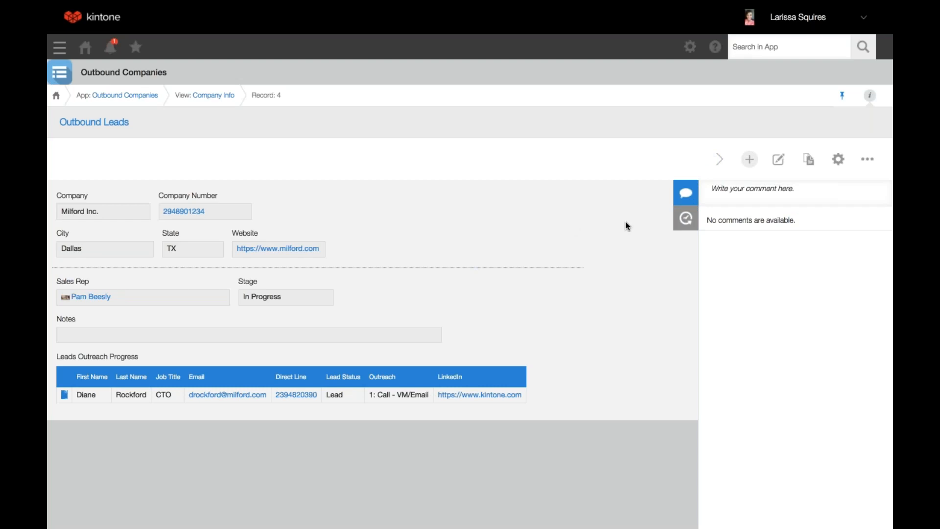
pyautogui.click(837, 160)
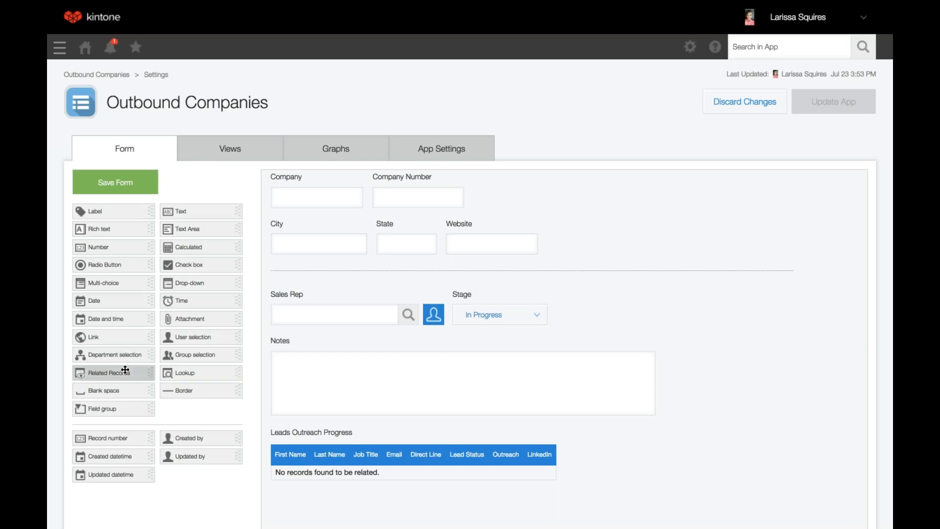
pyautogui.moveTo(126, 369); pyautogui.dragTo(190, 360)
pyautogui.scroll(-1, 413, 440)
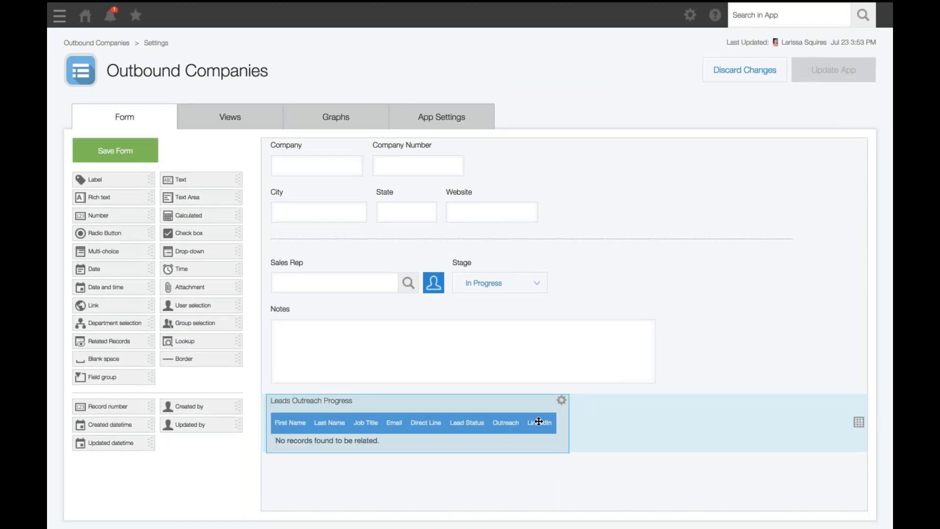
pyautogui.click(561, 400)
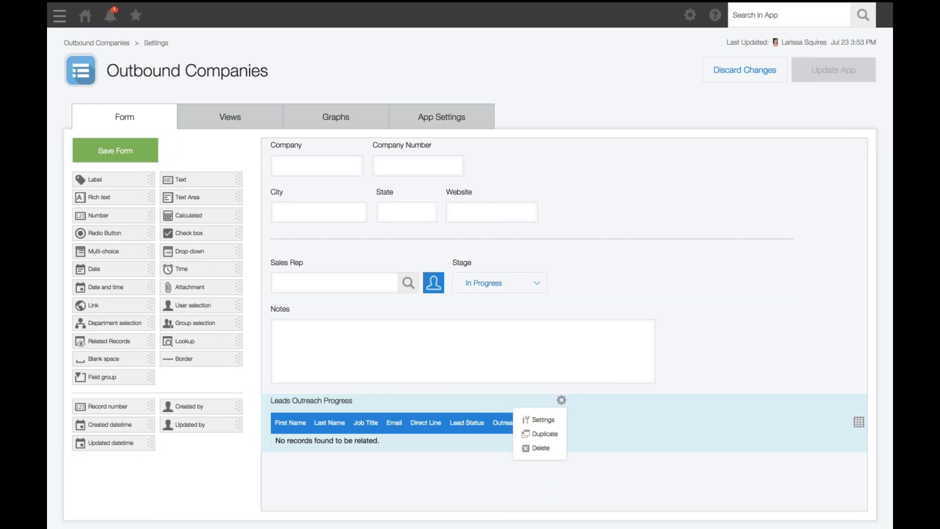
pyautogui.click(542, 420)
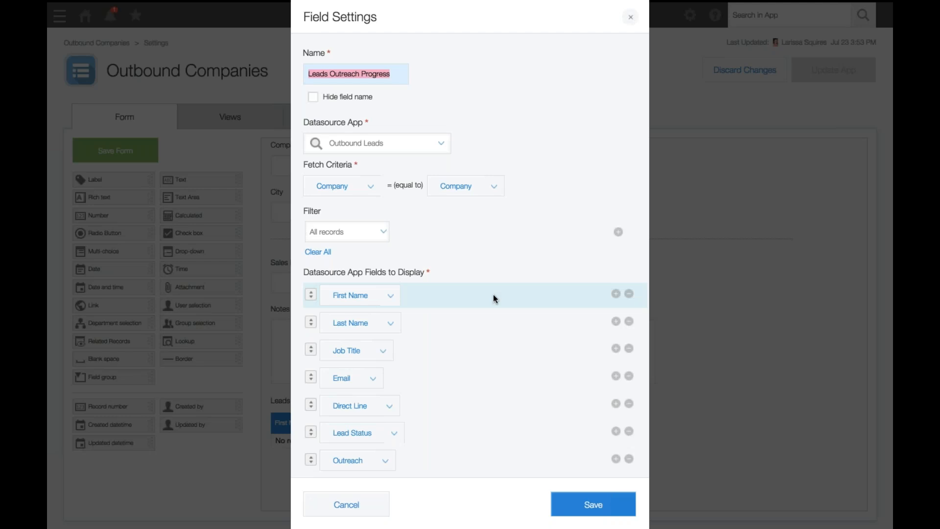
# Review the related records field's data source, fetch criteria, displayed fields, display order and maximum records options, and close without saving
pyautogui.scroll(-1, 493, 298)
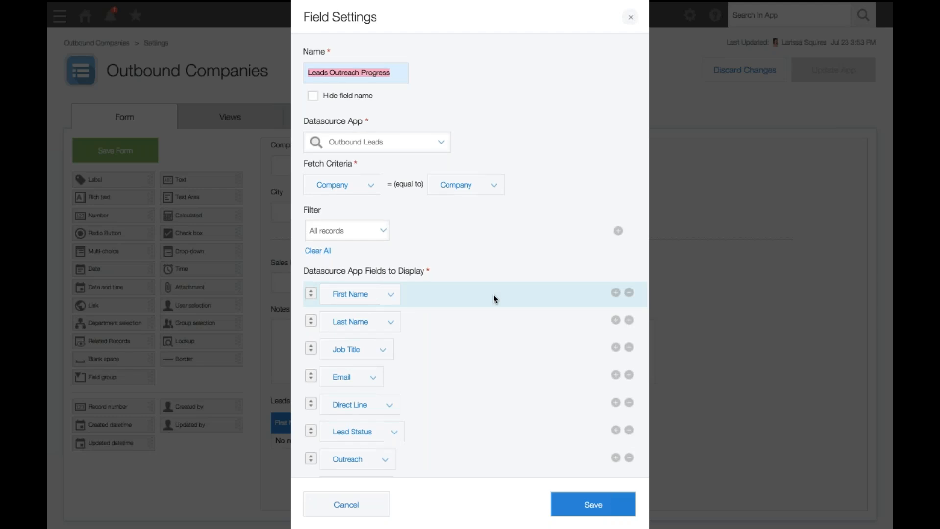
pyautogui.scroll(-2, 493, 297)
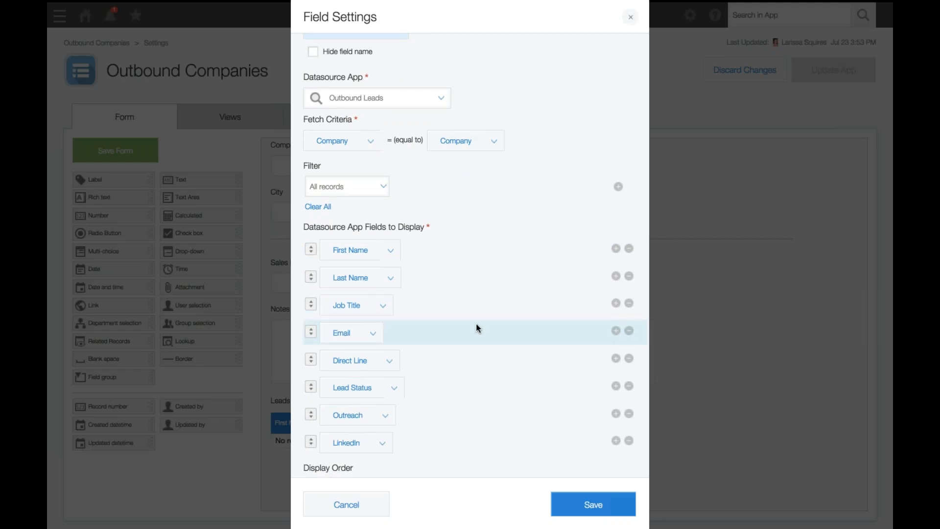
pyautogui.scroll(-5, 476, 326)
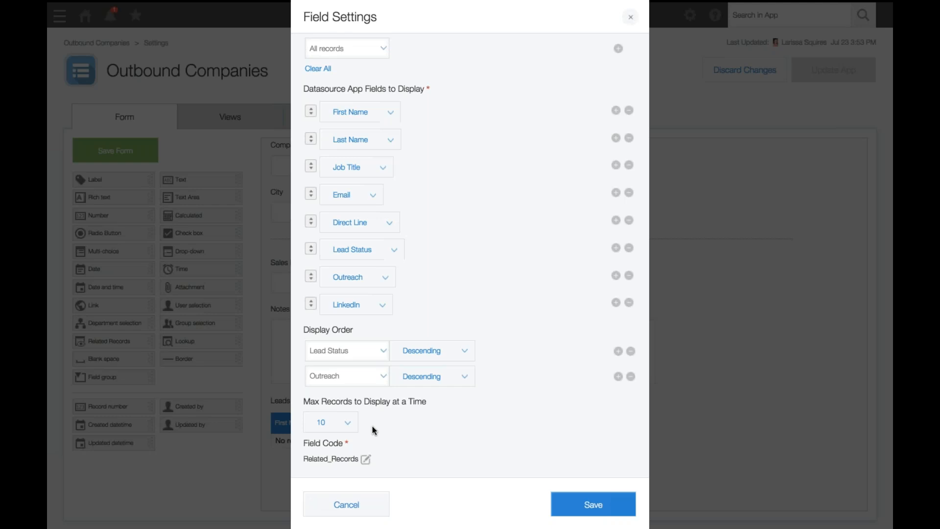
pyautogui.click(347, 430)
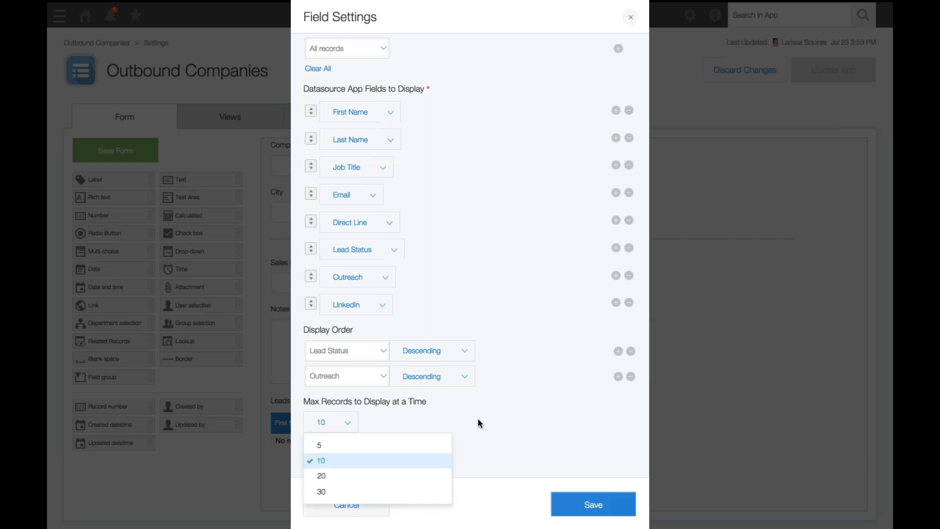
pyautogui.click(523, 444)
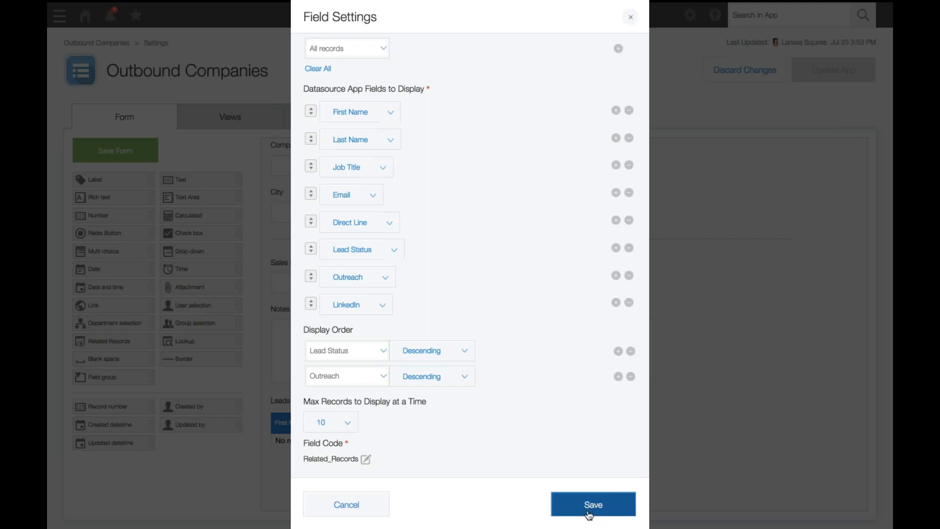
pyautogui.click(355, 510)
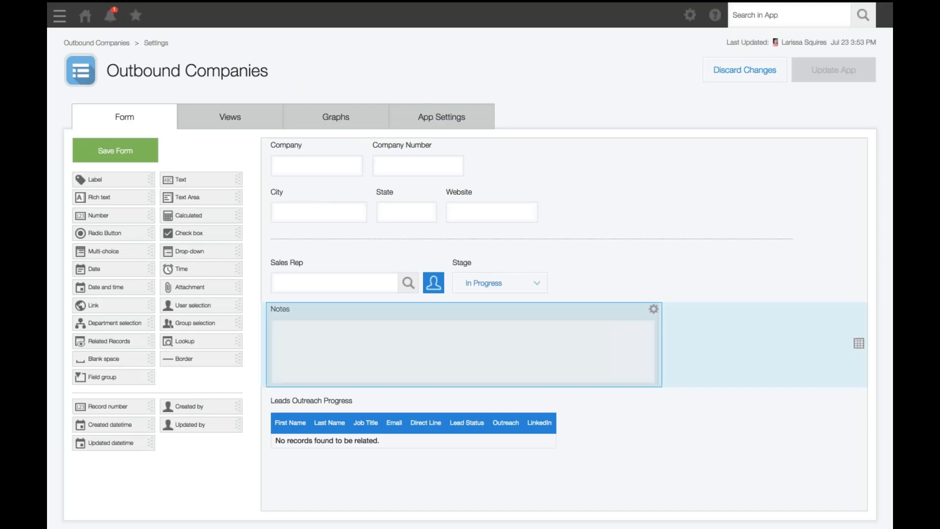
# Recheck the Leads Outreach Progress field's settings, close them without saving and discard the Outbound Companies app changes
pyautogui.scroll(1, 172, 174)
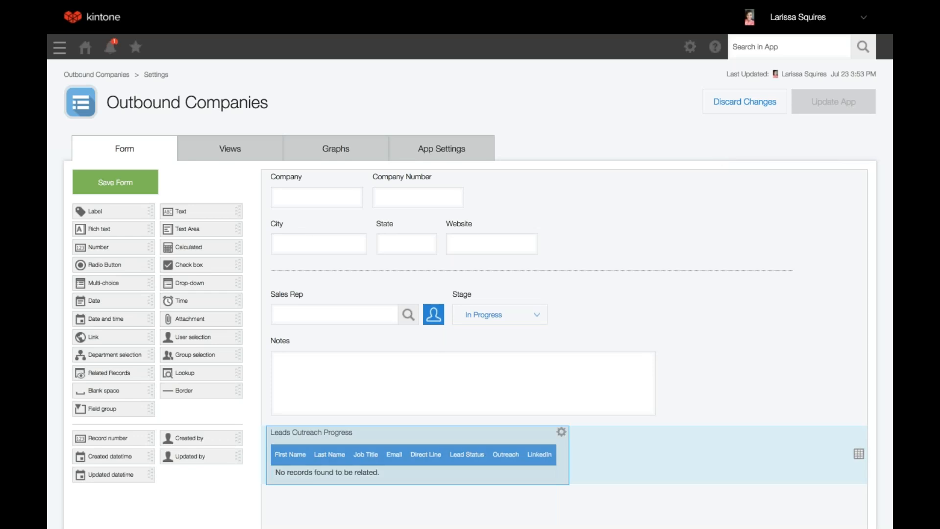
pyautogui.click(561, 431)
pyautogui.click(541, 449)
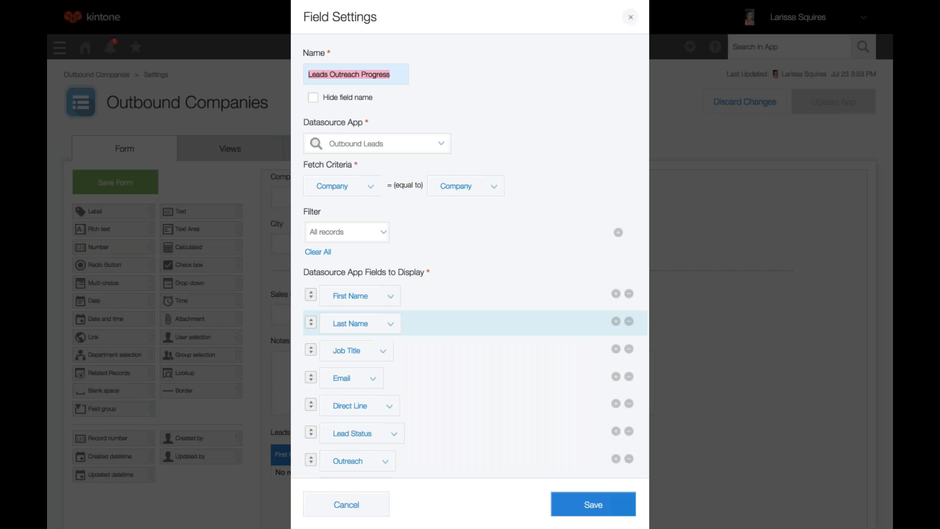
pyautogui.click(347, 504)
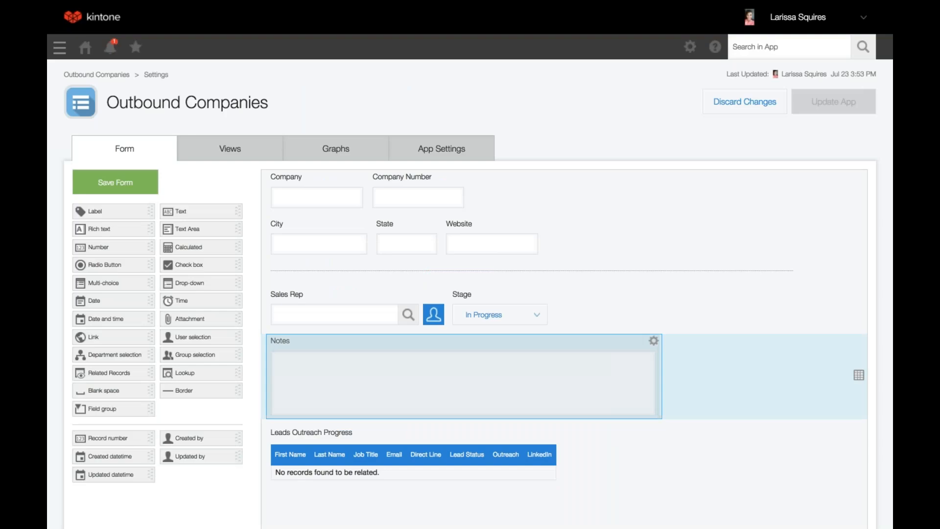
pyautogui.click(744, 101)
pyautogui.click(534, 315)
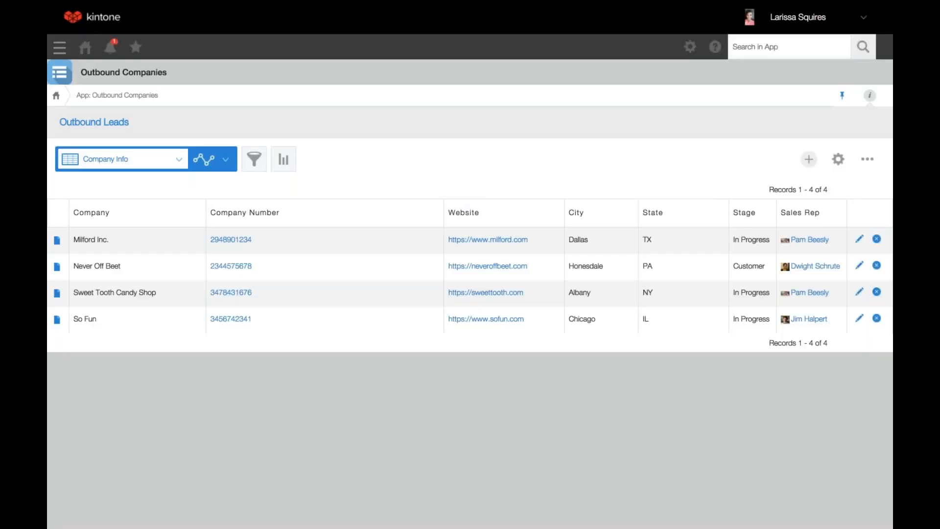
# Start a new record in Outbound Leads and look up its company by entering "sweet"
pyautogui.moveTo(323, 16)
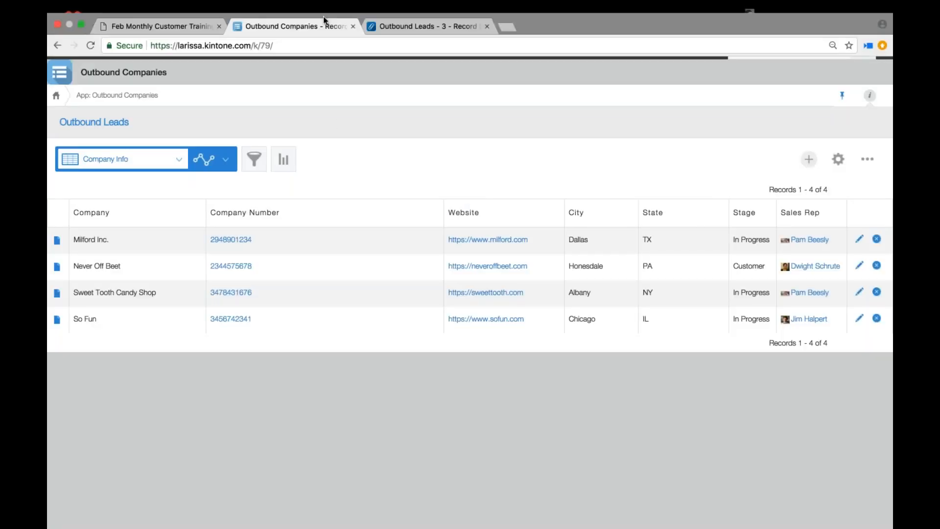
pyautogui.click(387, 21)
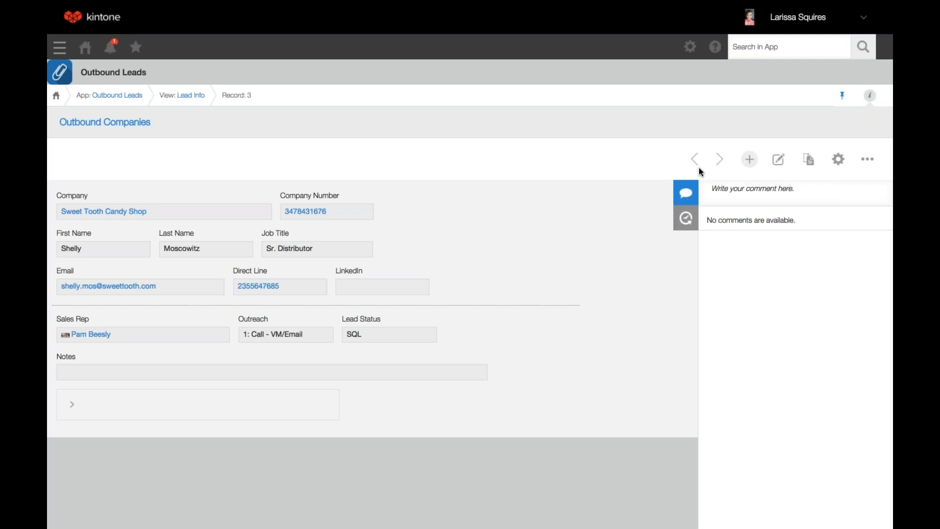
pyautogui.click(749, 160)
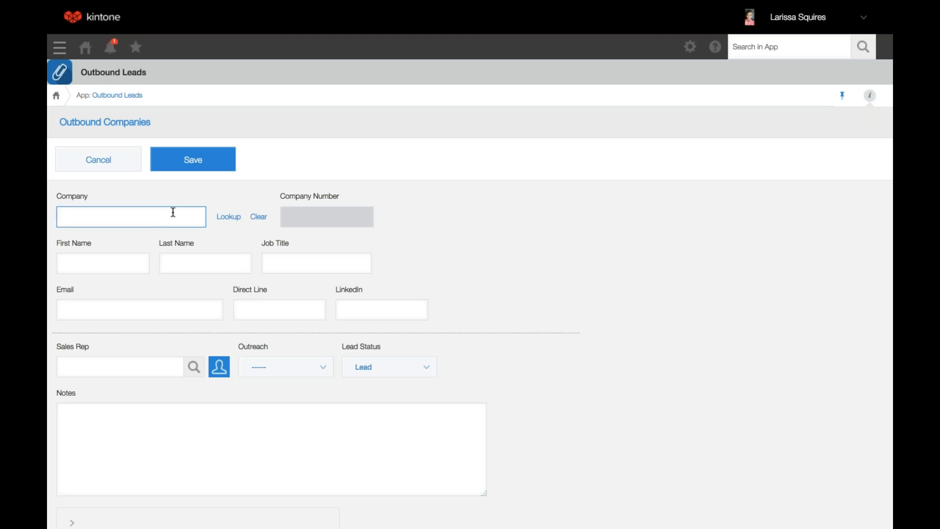
pyautogui.write('sweet')
pyautogui.press('Return')
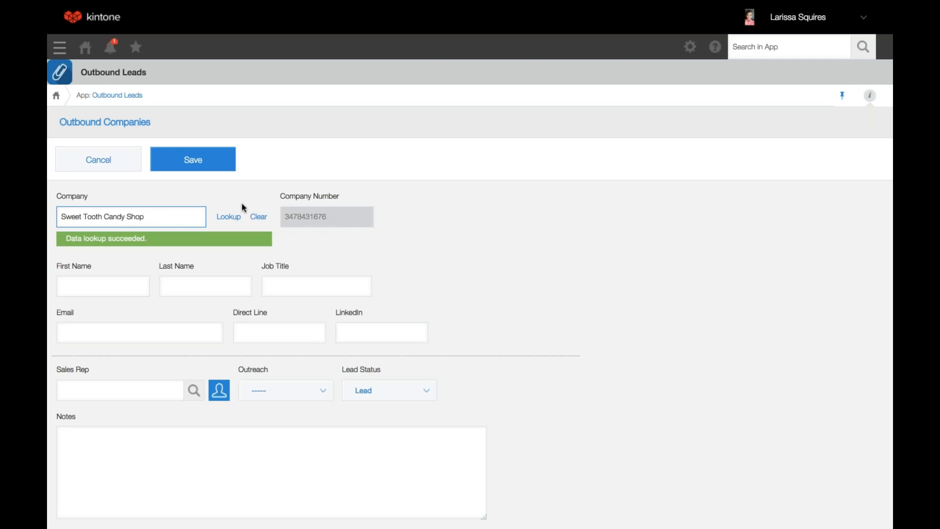
# Clear the new lead's company lookup and set Sweet Tooth Candy Shop from the lookup list of Outbound Companies
pyautogui.click(258, 216)
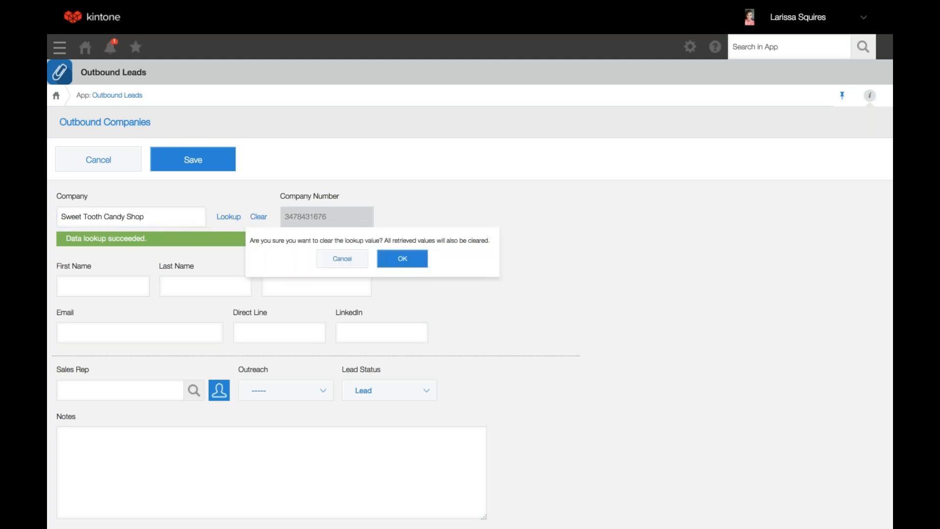
pyautogui.click(403, 258)
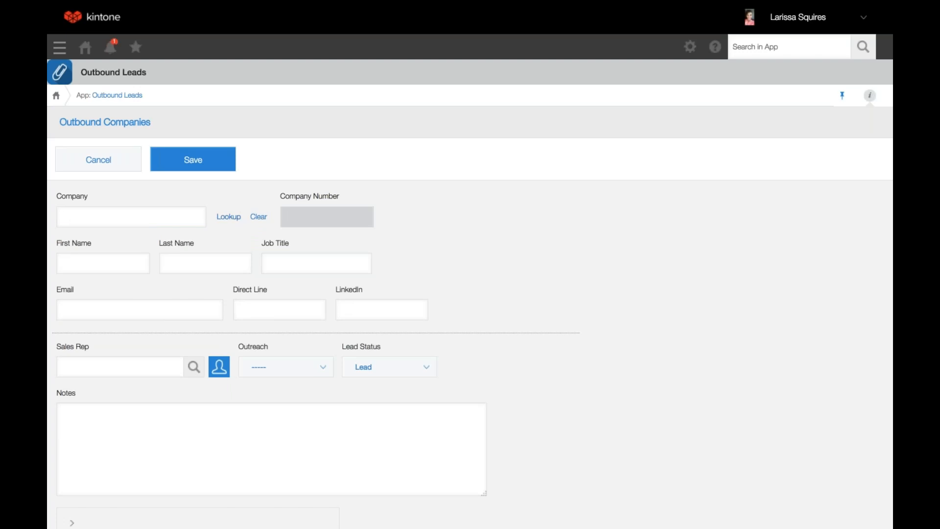
pyautogui.click(229, 216)
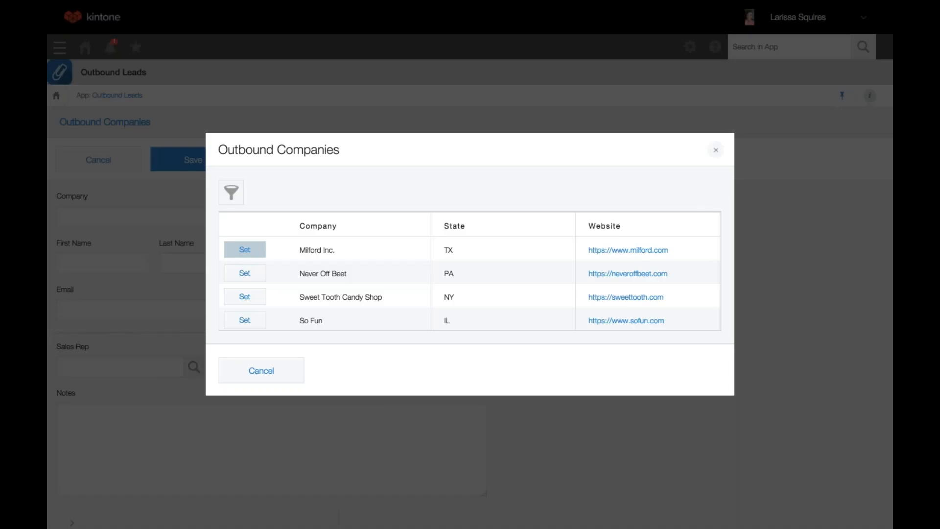
pyautogui.click(244, 296)
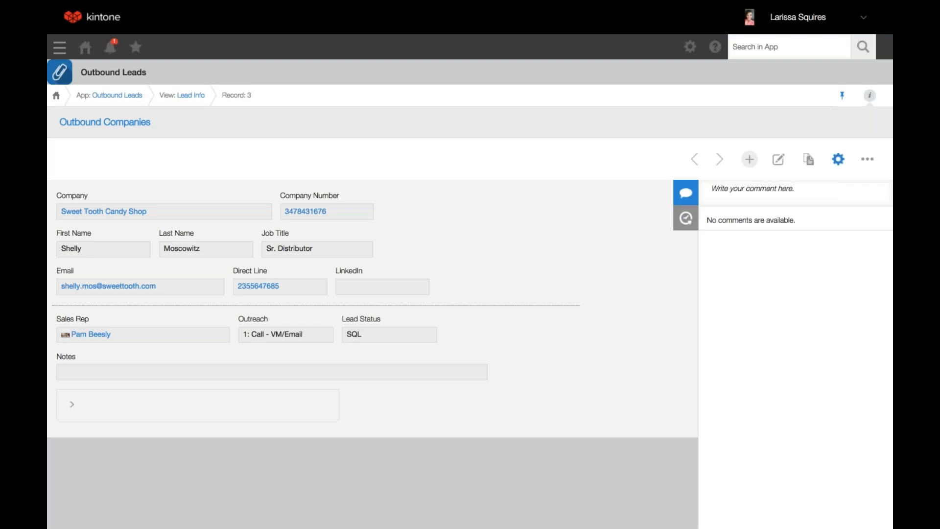
# Leave the existing lead unedited and review the Company lookup field's mappings, picker fields, filter and sort order in the Outbound Leads form settings
pyautogui.click(779, 159)
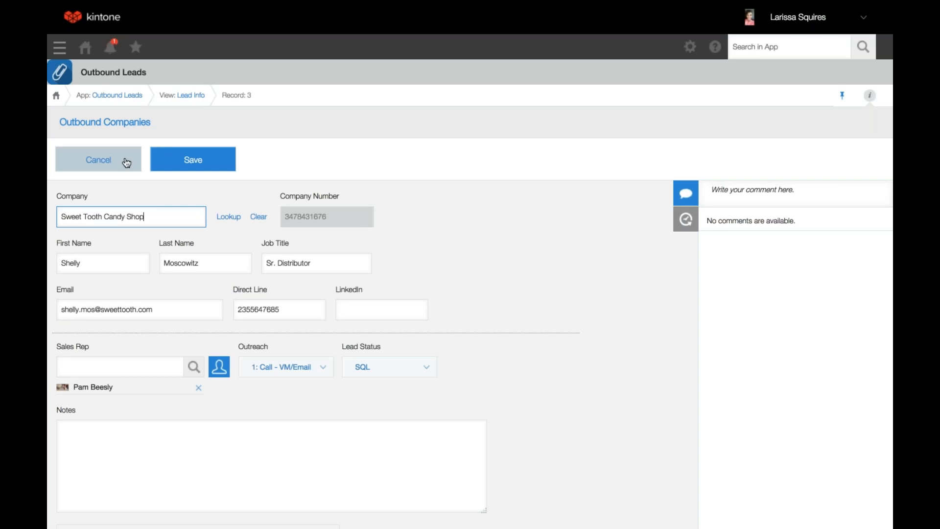
pyautogui.click(126, 162)
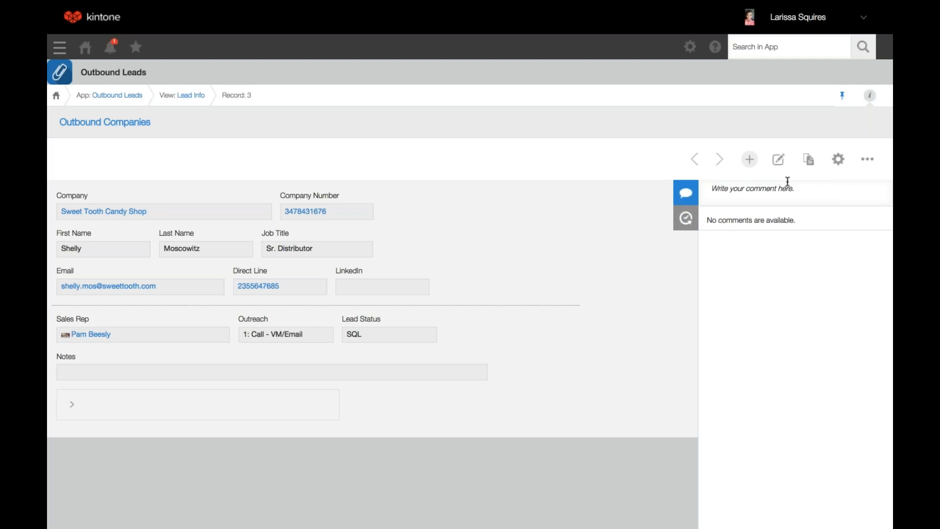
pyautogui.click(839, 160)
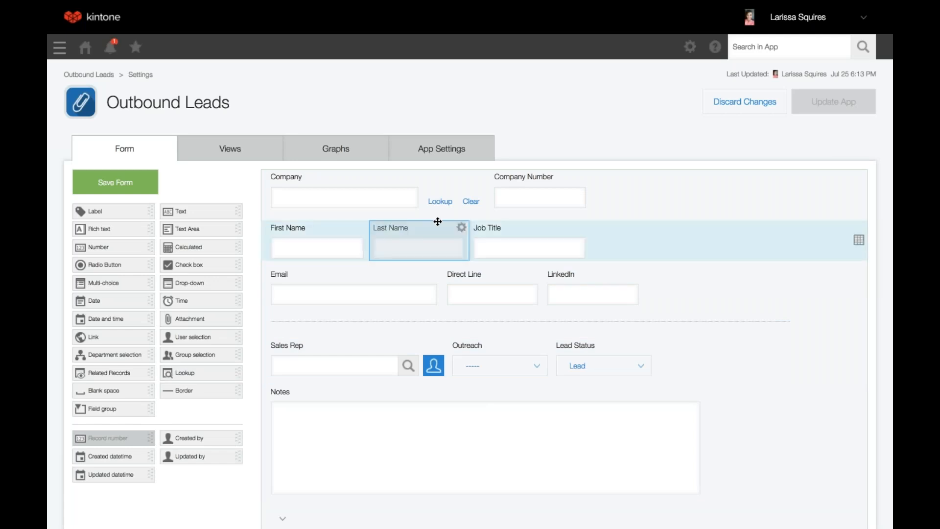
pyautogui.click(482, 176)
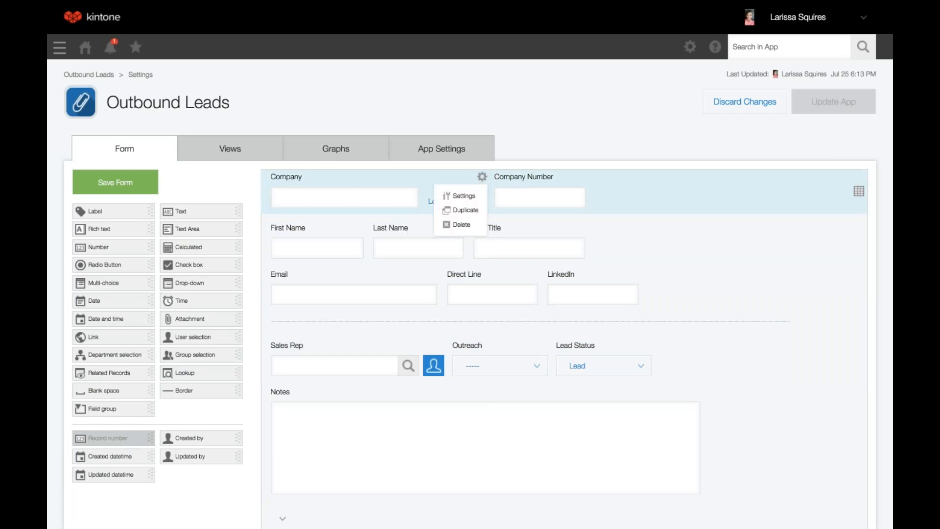
pyautogui.click(463, 196)
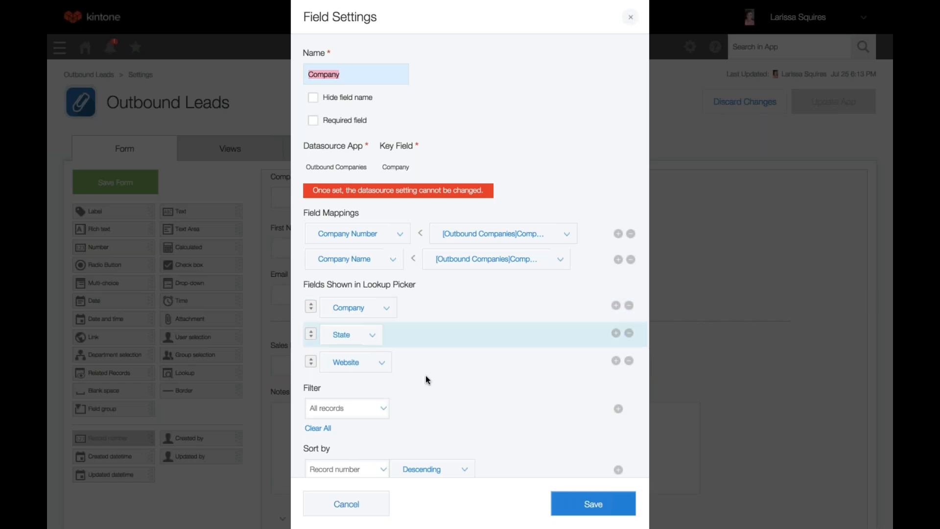
pyautogui.scroll(-2, 425, 377)
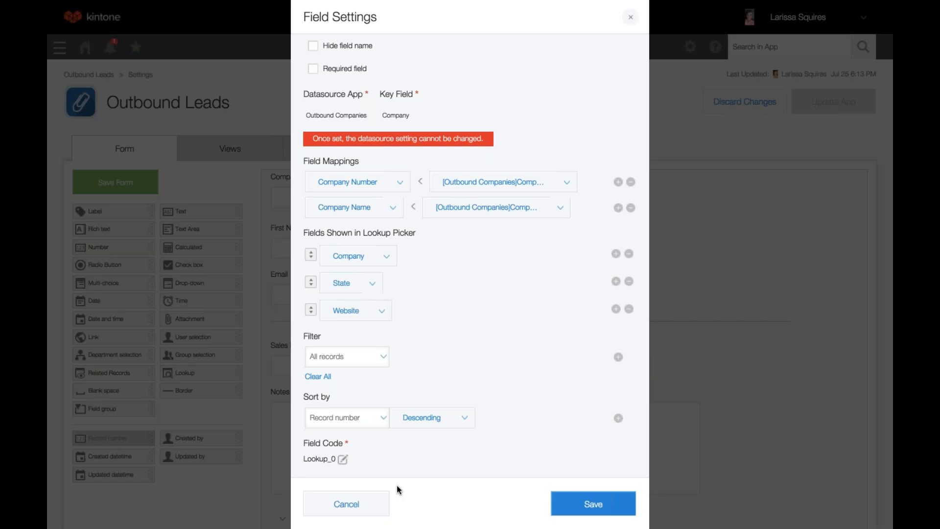
# Close the Company lookup field's settings without saving and discard the Outbound Leads app changes
pyautogui.click(347, 505)
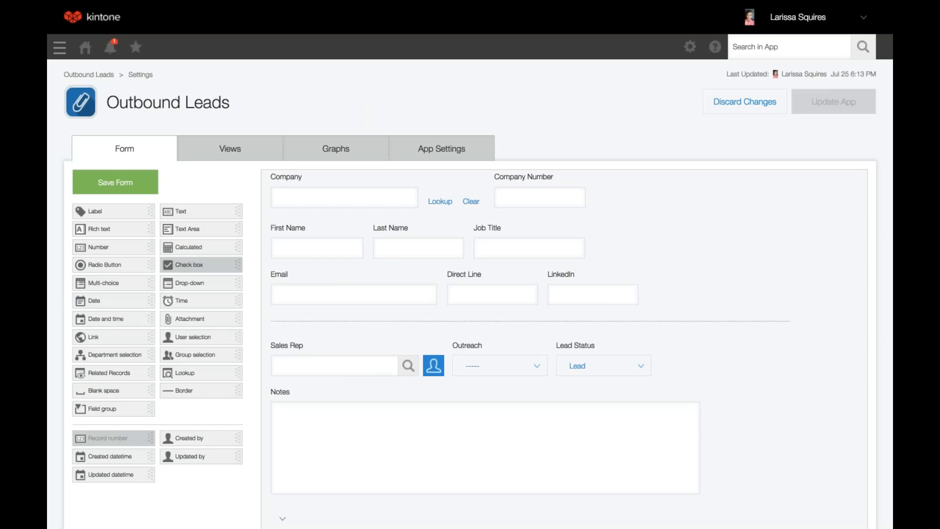
pyautogui.click(152, 183)
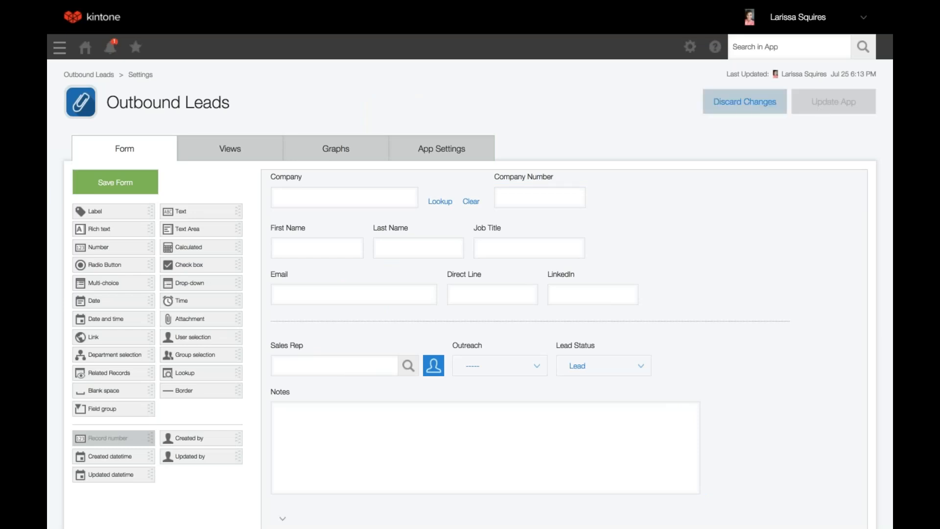
pyautogui.click(743, 109)
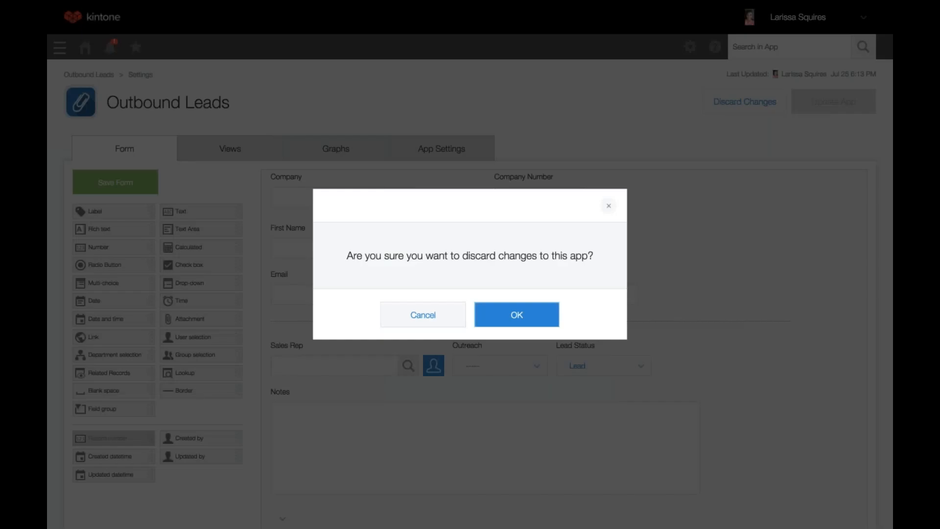
pyautogui.click(547, 317)
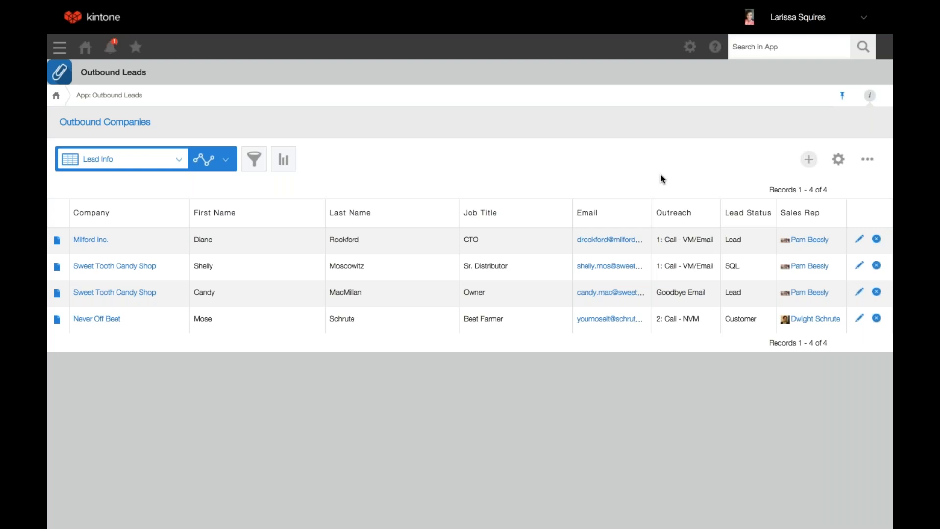
# Reopen the Outbound Leads form settings, recheck the Company lookup field's configuration and close it without saving
pyautogui.click(838, 160)
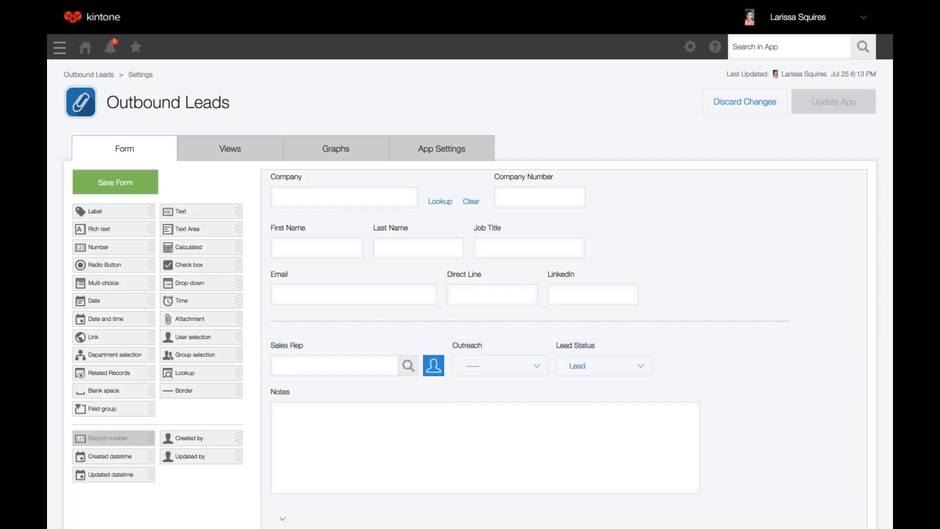
pyautogui.click(481, 176)
pyautogui.click(462, 194)
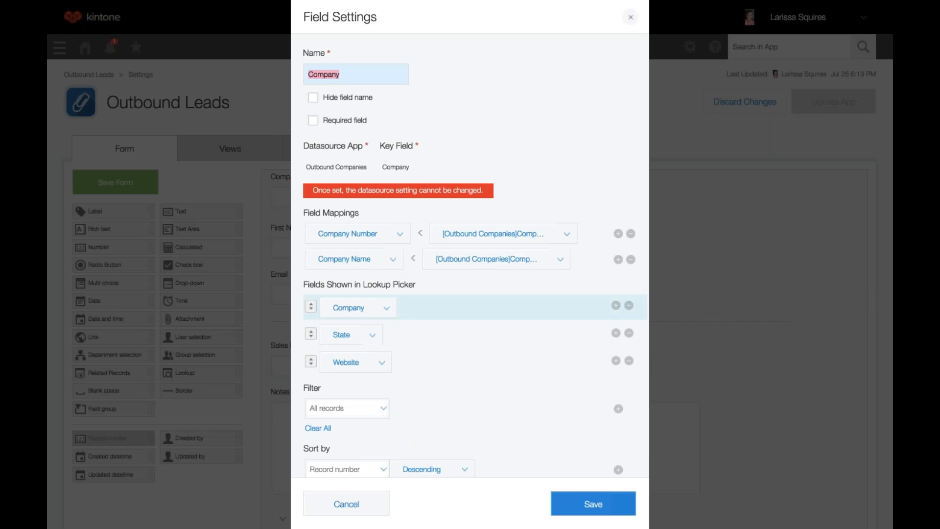
pyautogui.click(630, 17)
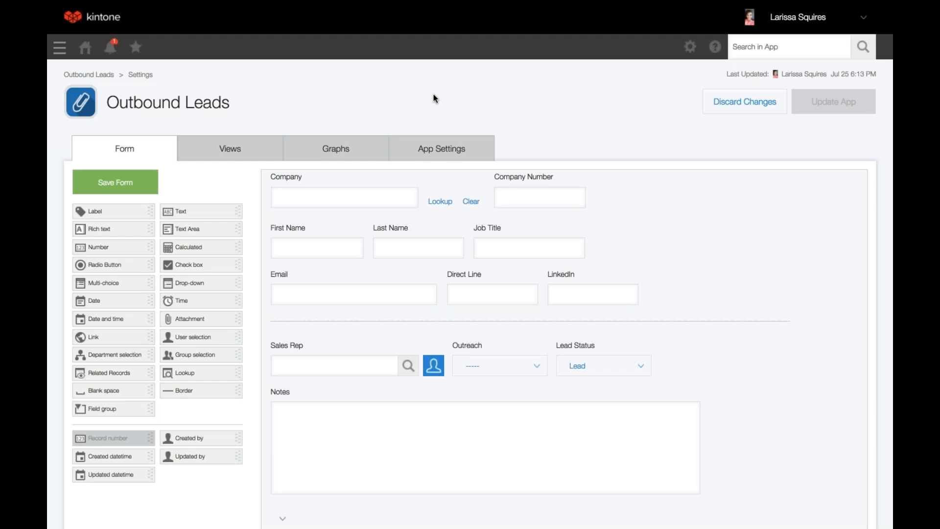
# Switch to the Feb Monthly Customer Training Deck and show the slide comparing Related Record with Lookup
pyautogui.moveTo(223, 2)
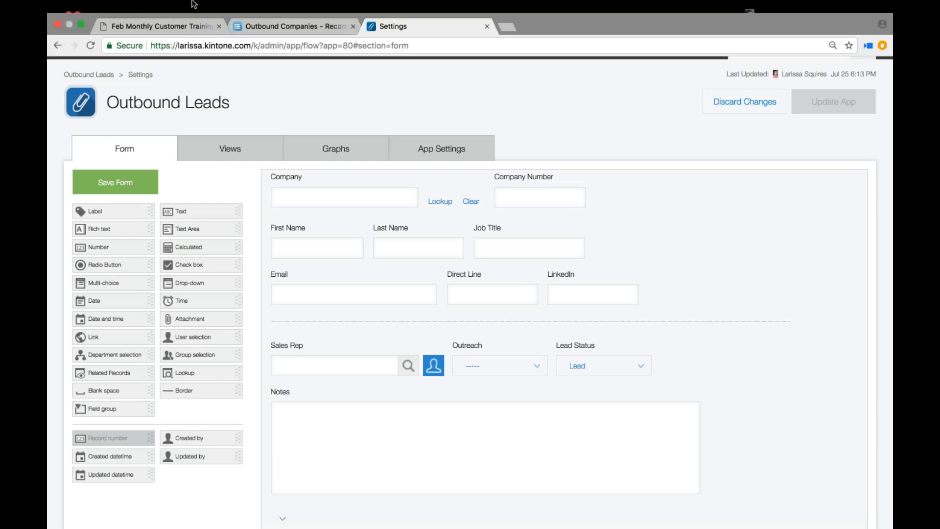
pyautogui.click(170, 26)
pyautogui.scroll(-7, 470, 265)
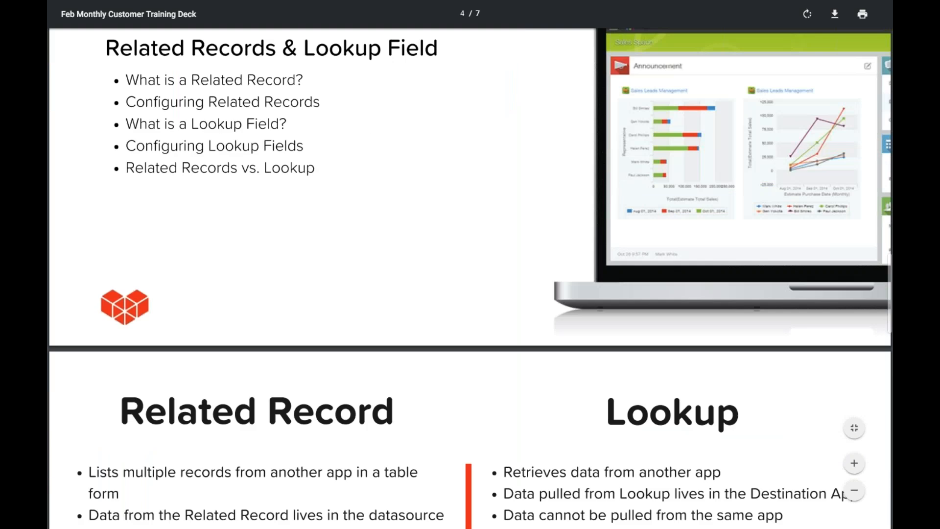
pyautogui.scroll(-3, 284, 291)
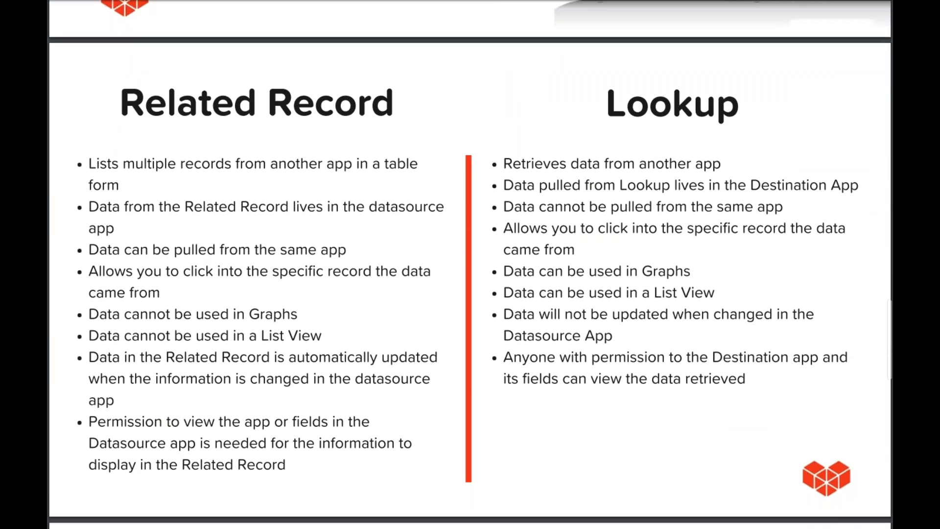